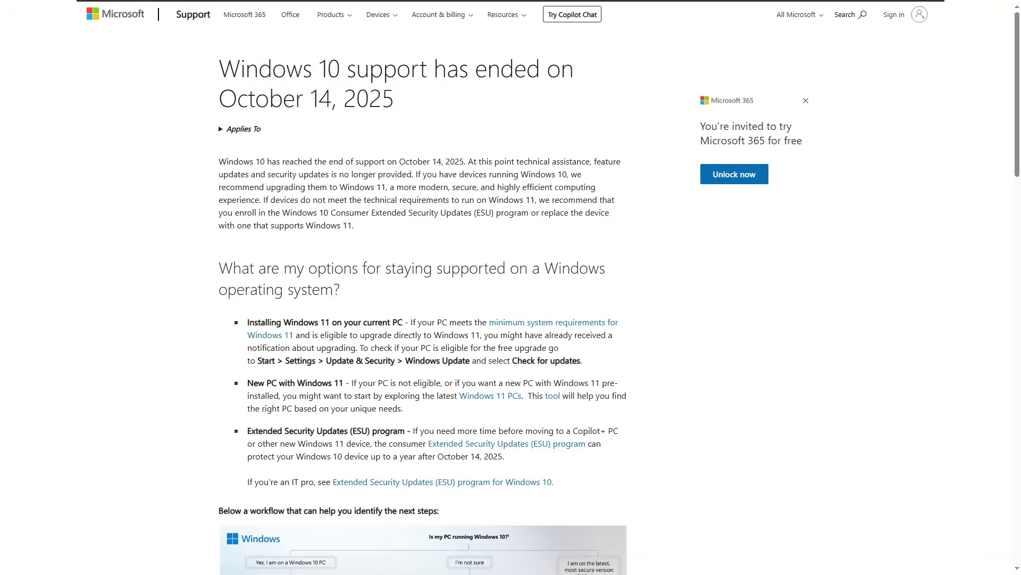
- Select the date 'October 14, 2025' in the support page heading
drag(403, 113, 237, 100)
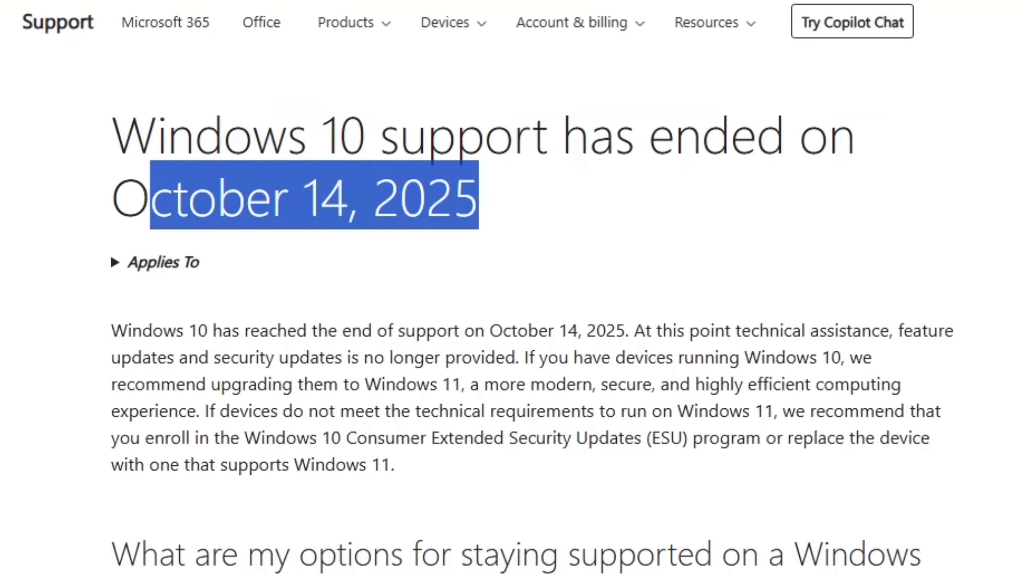
drag(151, 197, 111, 197)
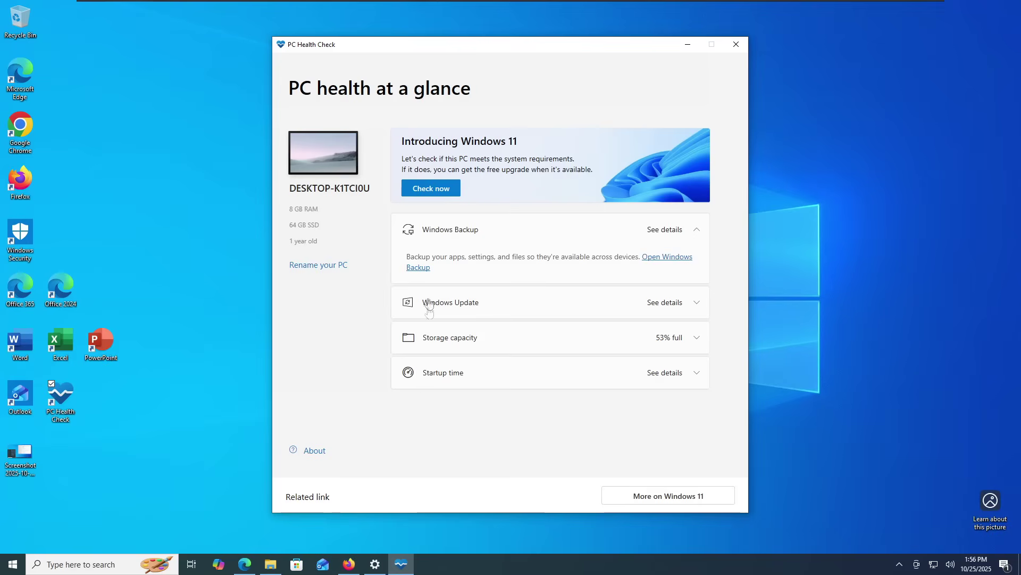
- Run the Windows 11 compatibility check and scroll through all the requirement results
click(447, 194)
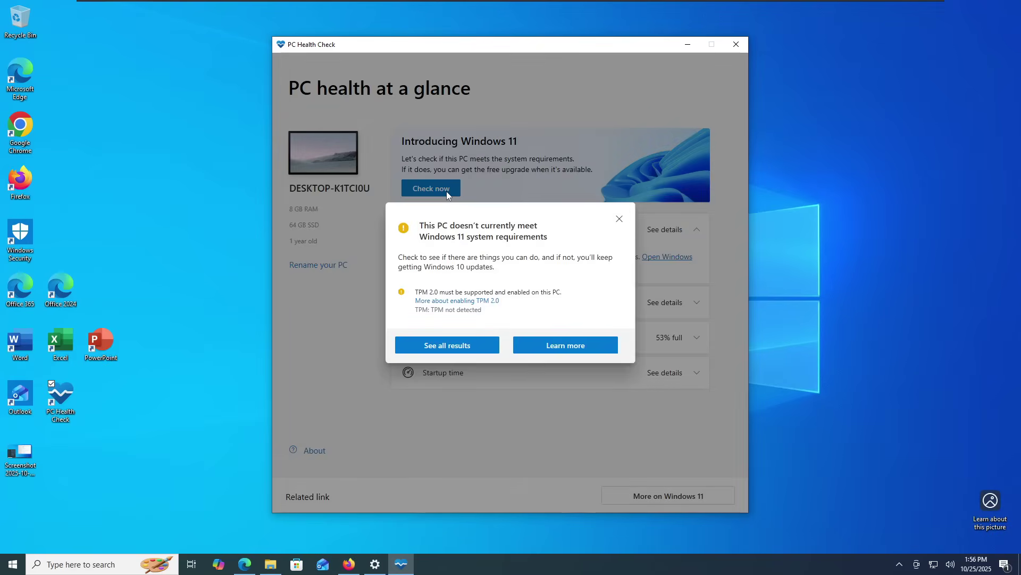
click(478, 345)
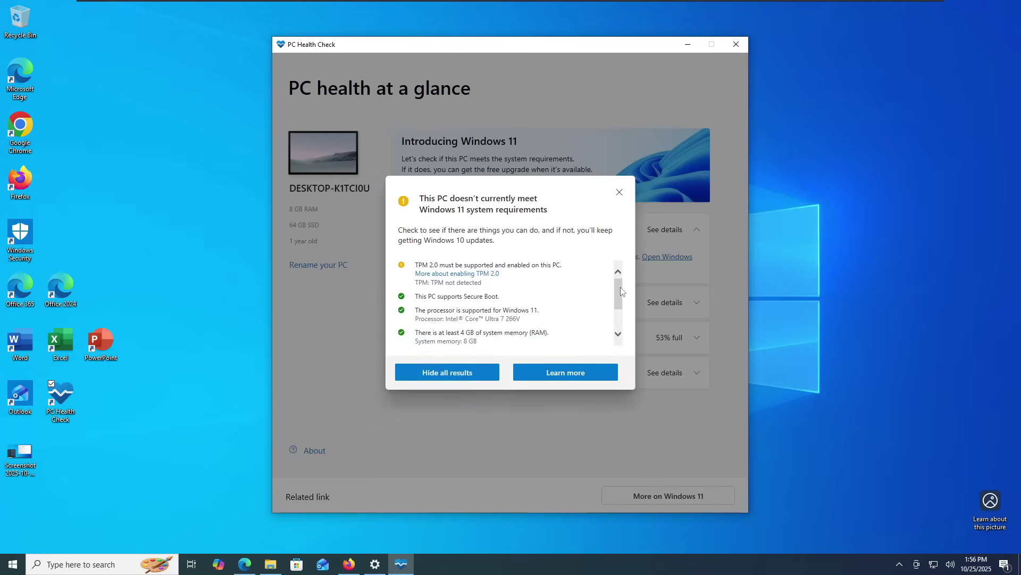
drag(621, 291, 621, 312)
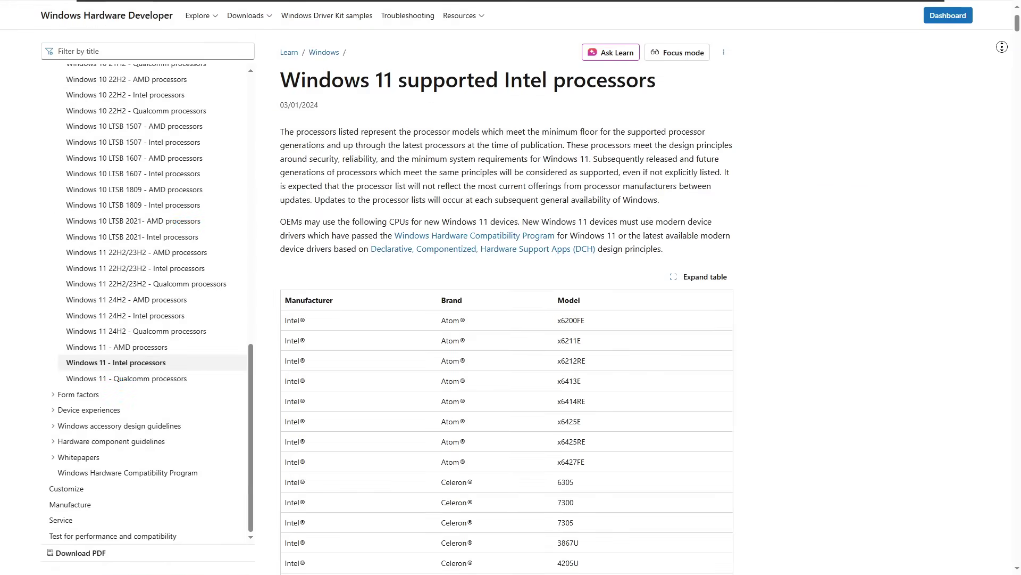
scroll(511, 287, down, 2)
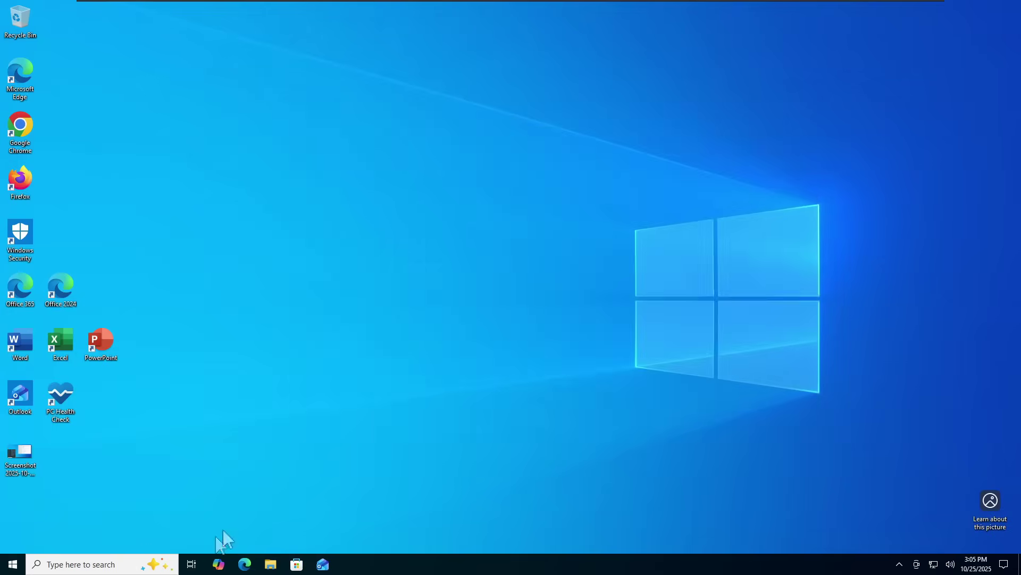
- Open the Start menu and scroll down the All apps list
click(13, 564)
scroll(75, 415, down, 5)
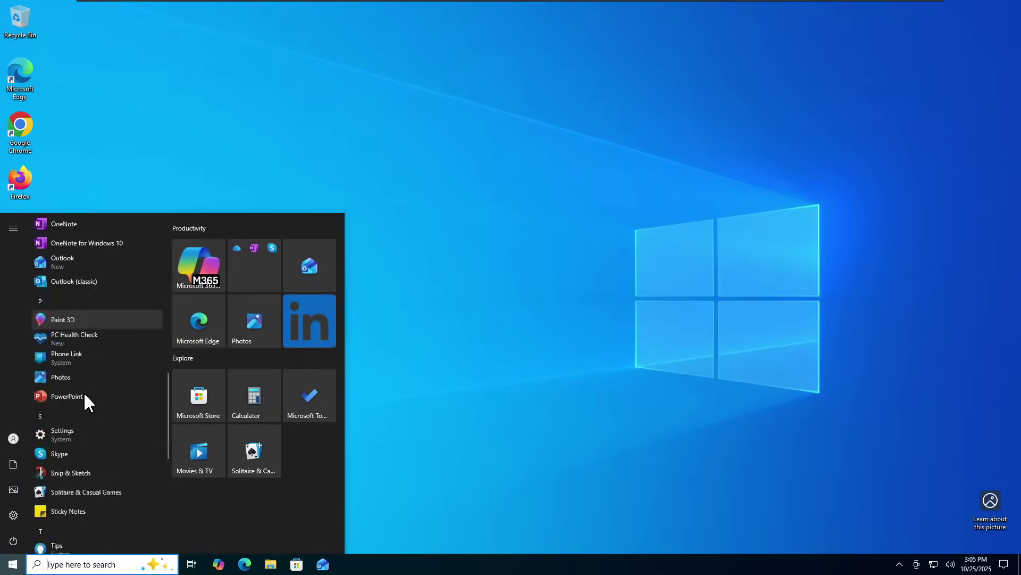
scroll(84, 391, down, 5)
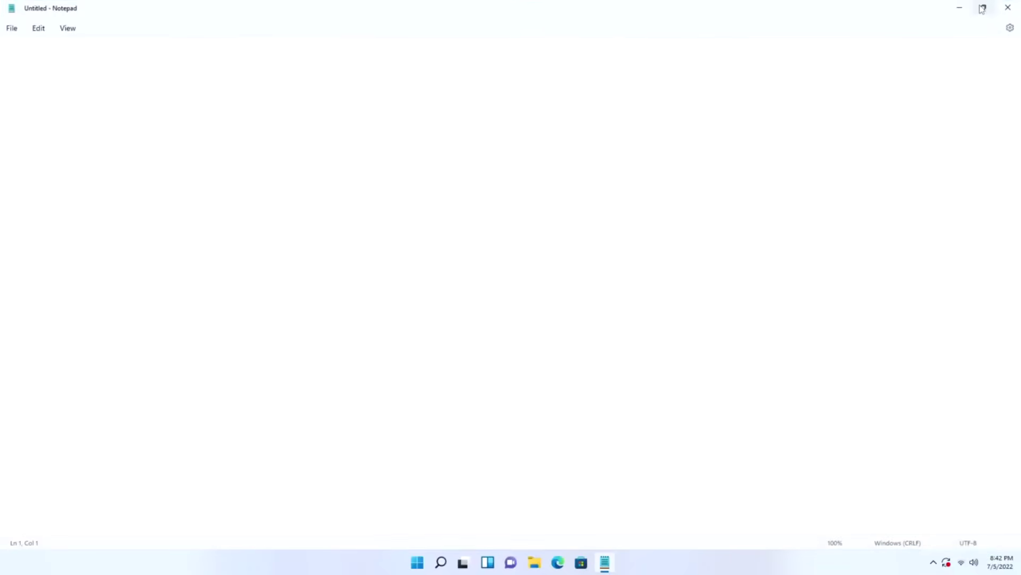
- Restore and minimize Notepad, switch to the existing note's tab, and launch Windows Fax and Scan
click(982, 10)
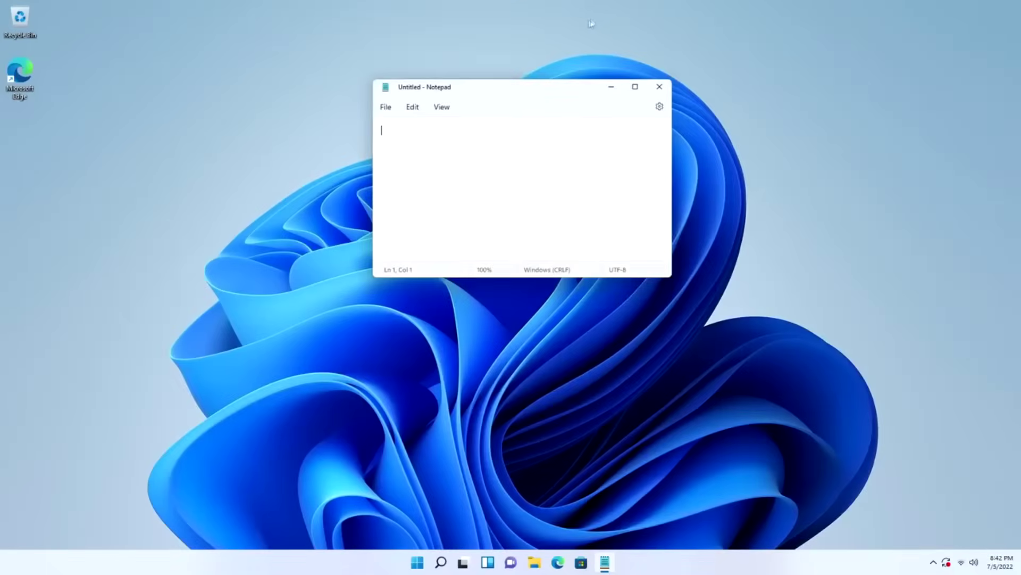
click(610, 87)
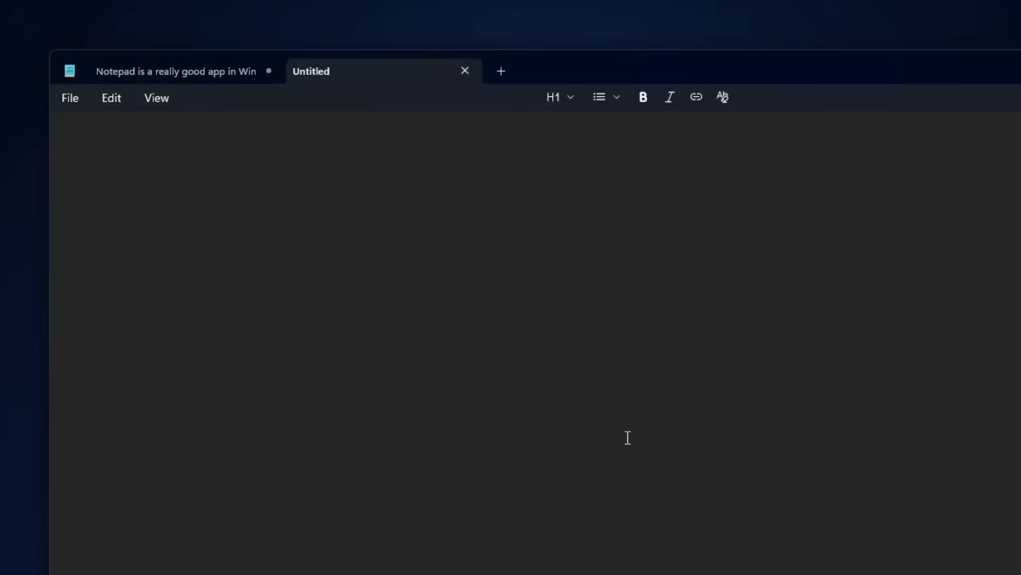
click(151, 70)
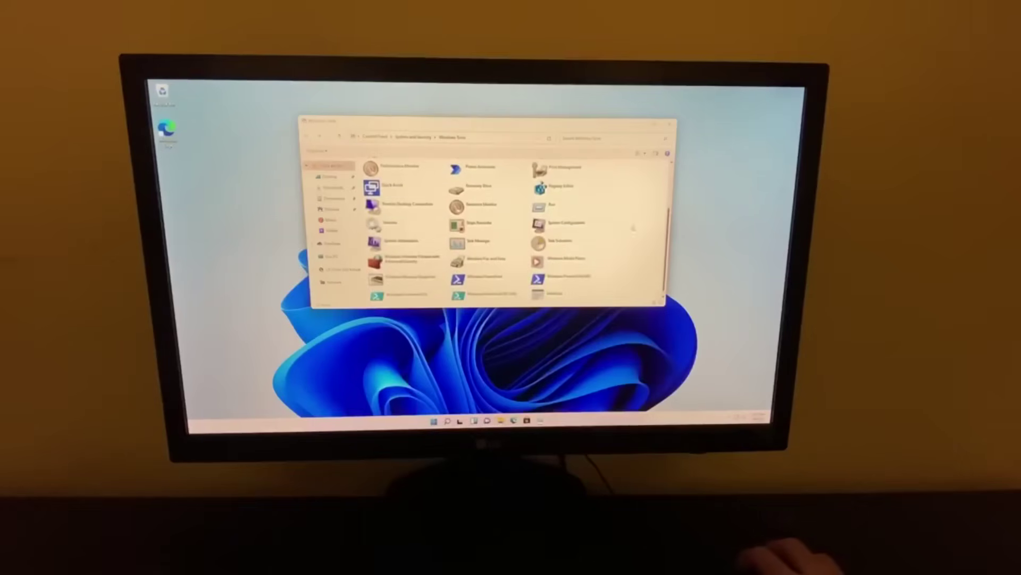
double_click(482, 259)
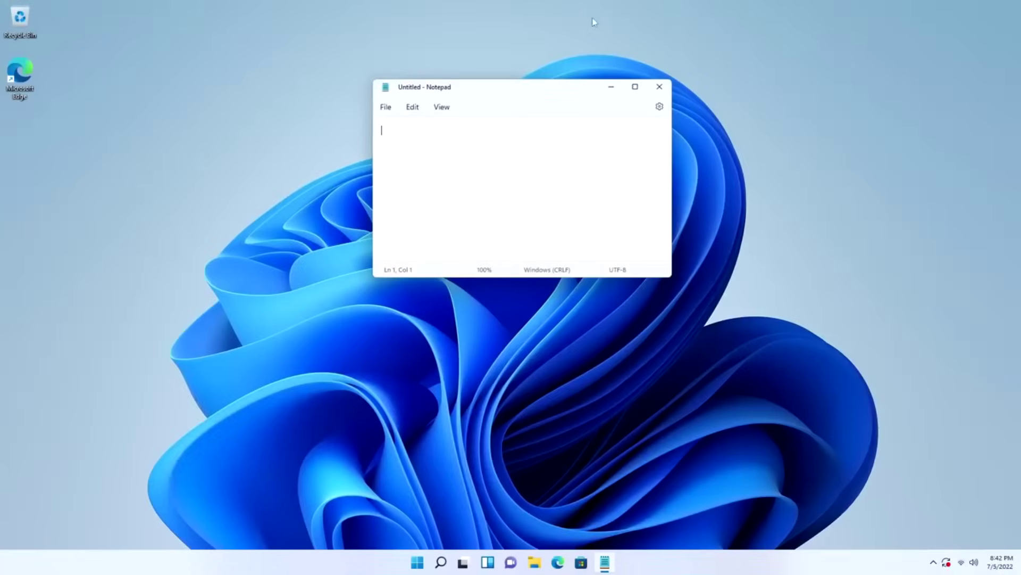
- Minimize the blank Untitled Notepad window to reveal the desktop
click(610, 87)
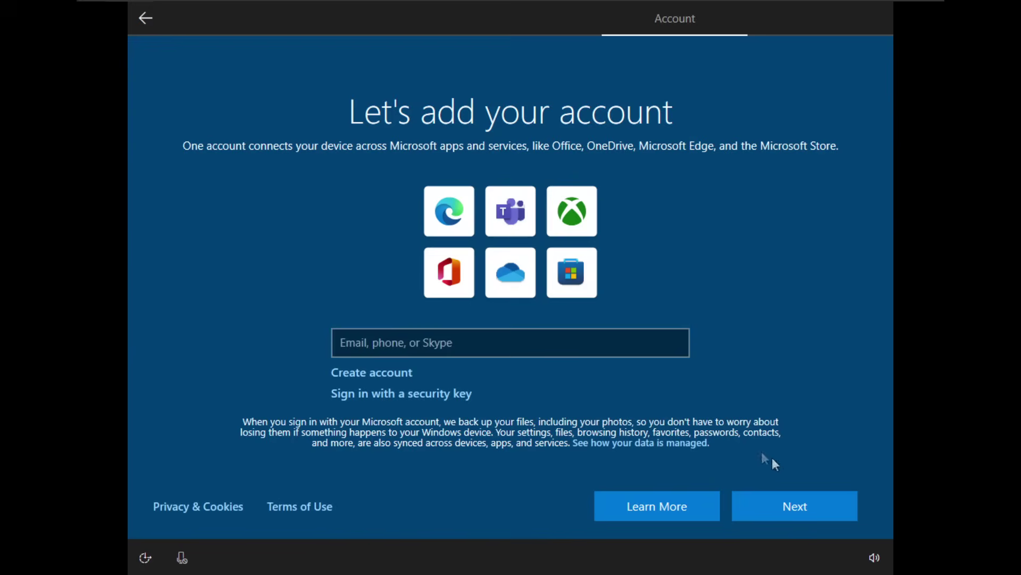
- Continue with the Email, phone, or Skype field empty to trigger the invalid email error
click(778, 502)
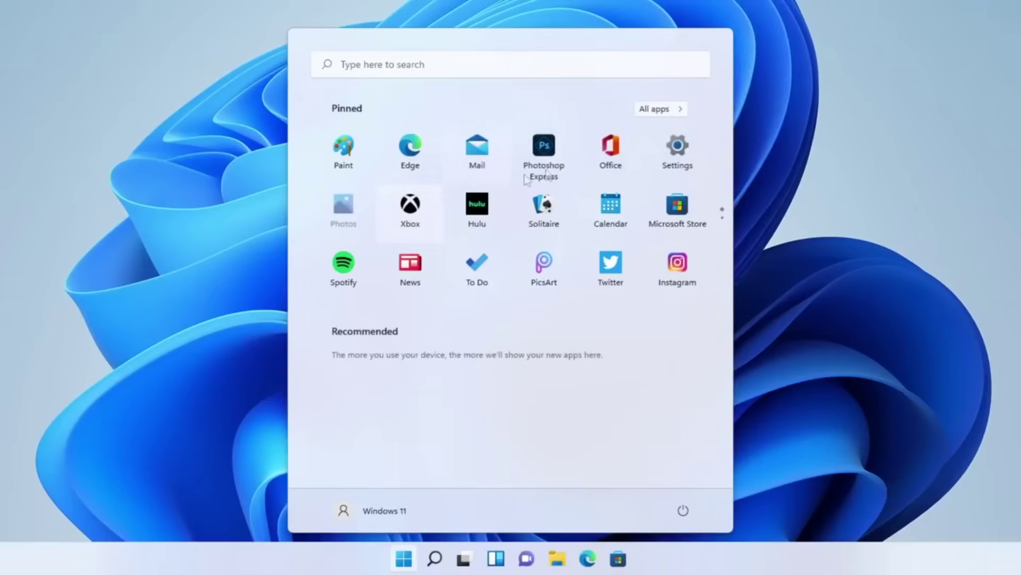
- Rearrange the pinned Start apps, moving Photos, Photoshop Express and Calendar
mouse_move(554, 159)
mouse_down()
mouse_move(565, 205)
mouse_move(544, 155)
mouse_up()
drag(610, 206, 503, 271)
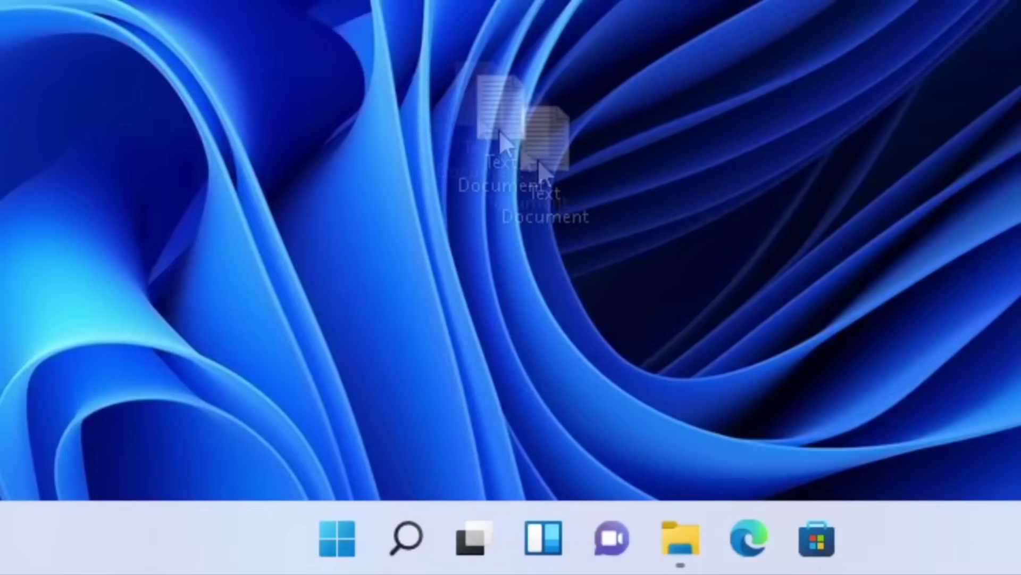
drag(541, 160, 676, 554)
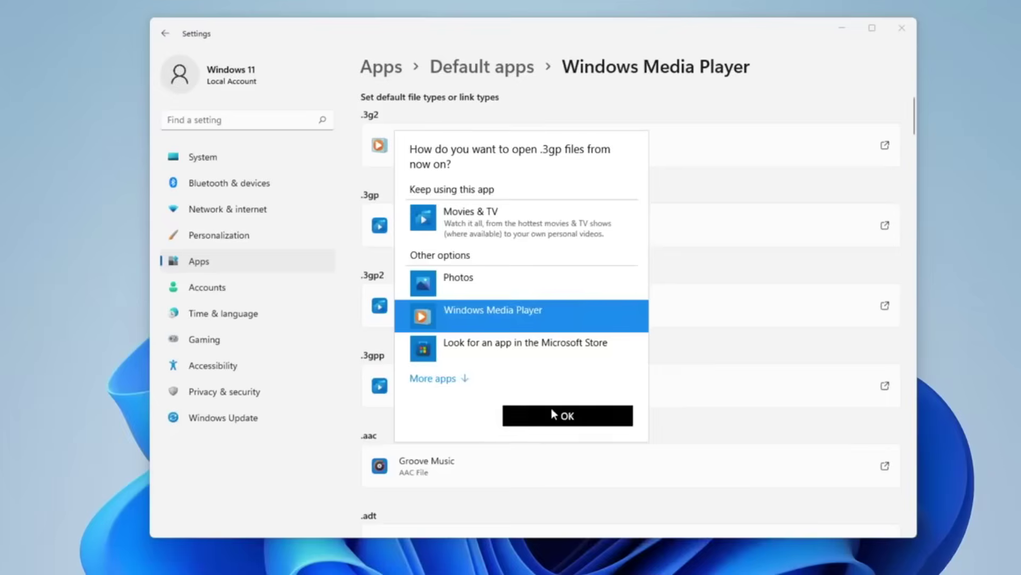
- Set Windows Media Player as the default app for .3gp and .3gp2 files
click(553, 411)
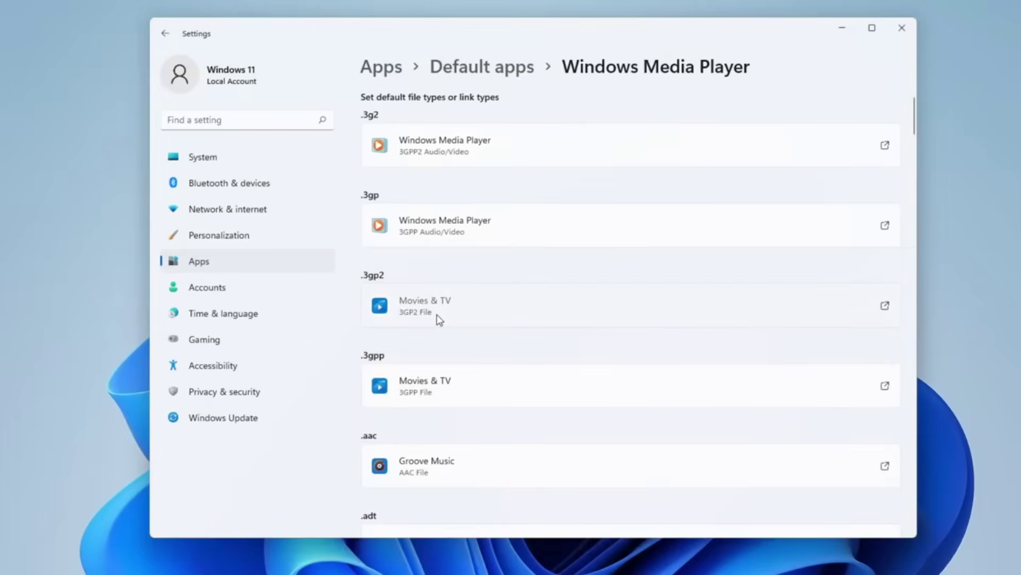
click(437, 314)
click(436, 316)
click(538, 413)
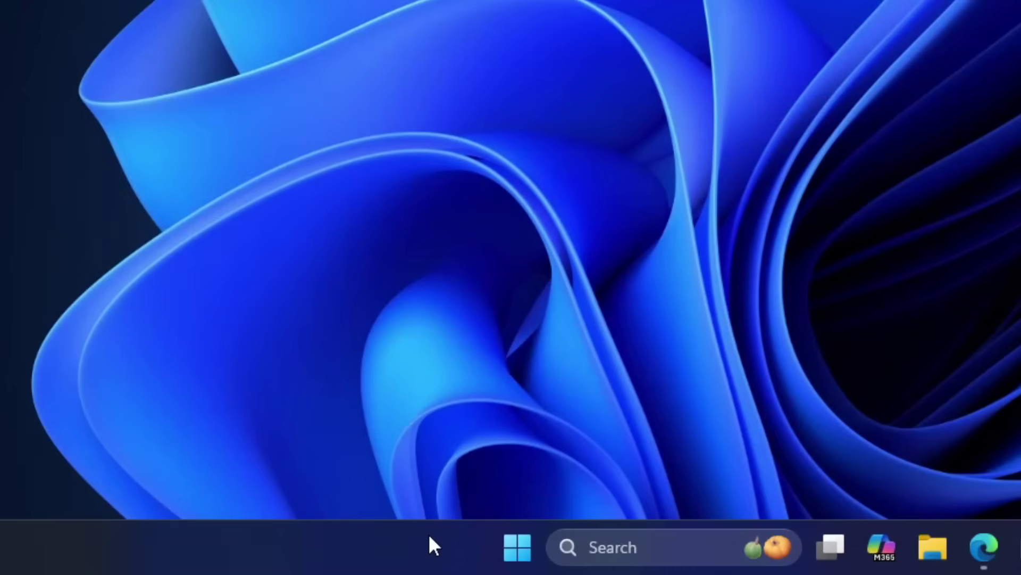
- Make Google Chrome the default browser in Default apps
right_click(430, 537)
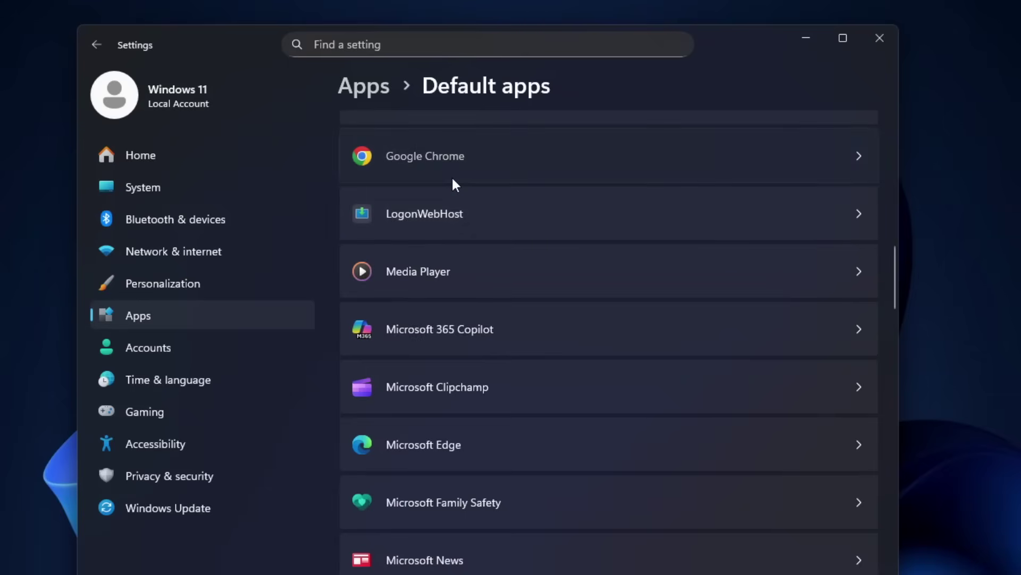
click(452, 178)
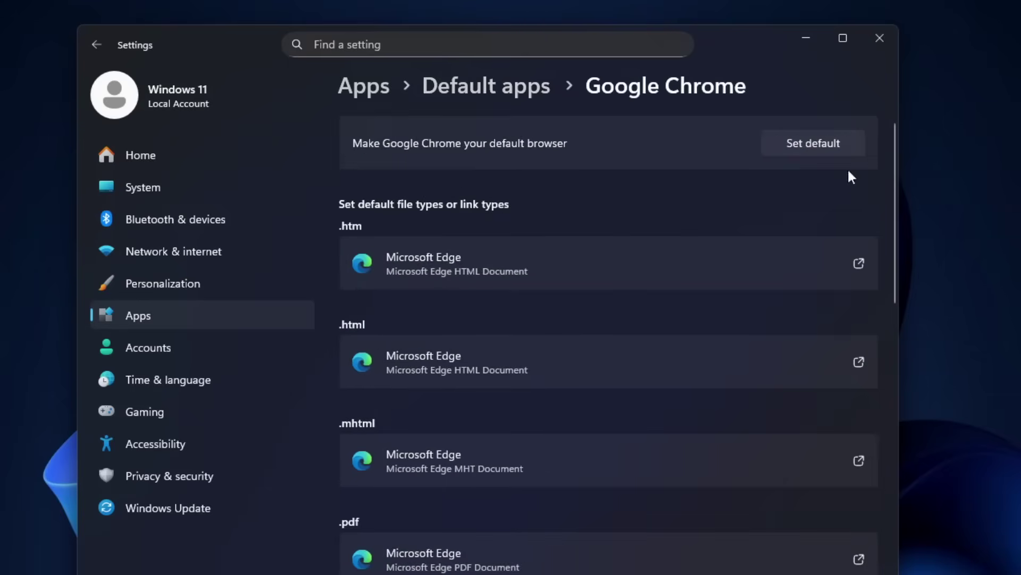
click(839, 144)
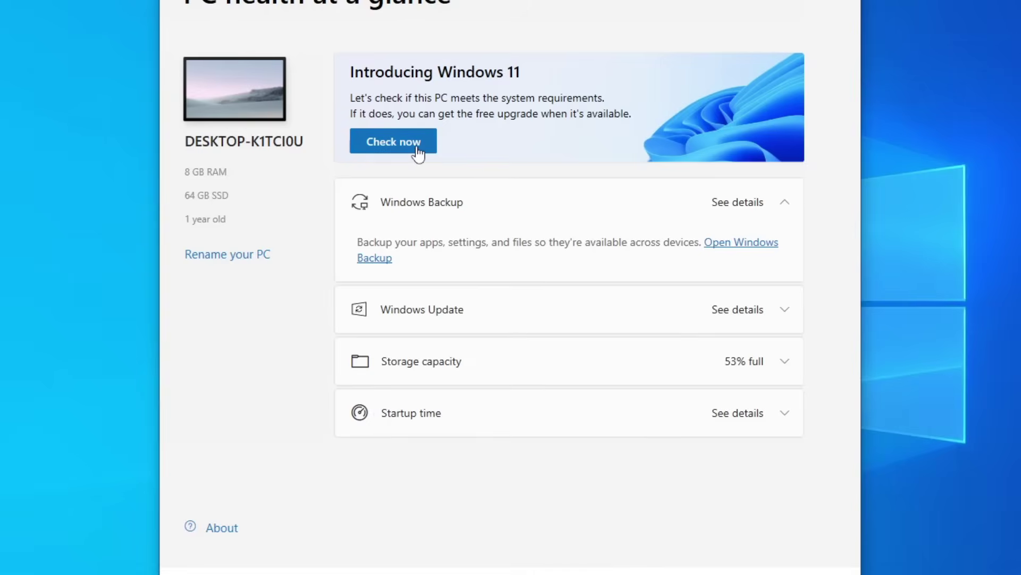
- Run the Windows 11 check, view all results, then add a LabConfig DWORD named 'BypassSecureBootC…'
click(418, 152)
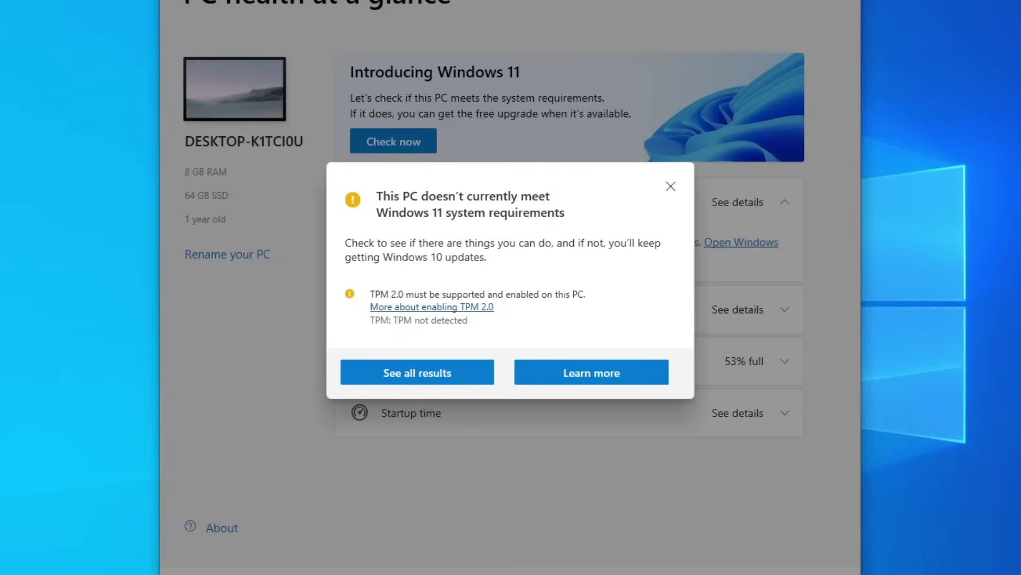
click(463, 372)
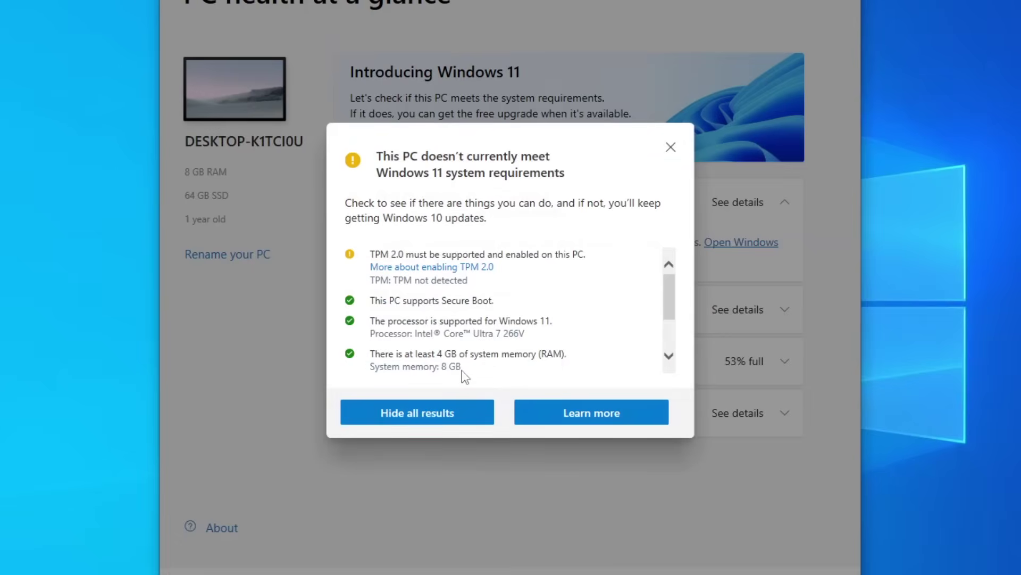
scroll(674, 293, down, 2)
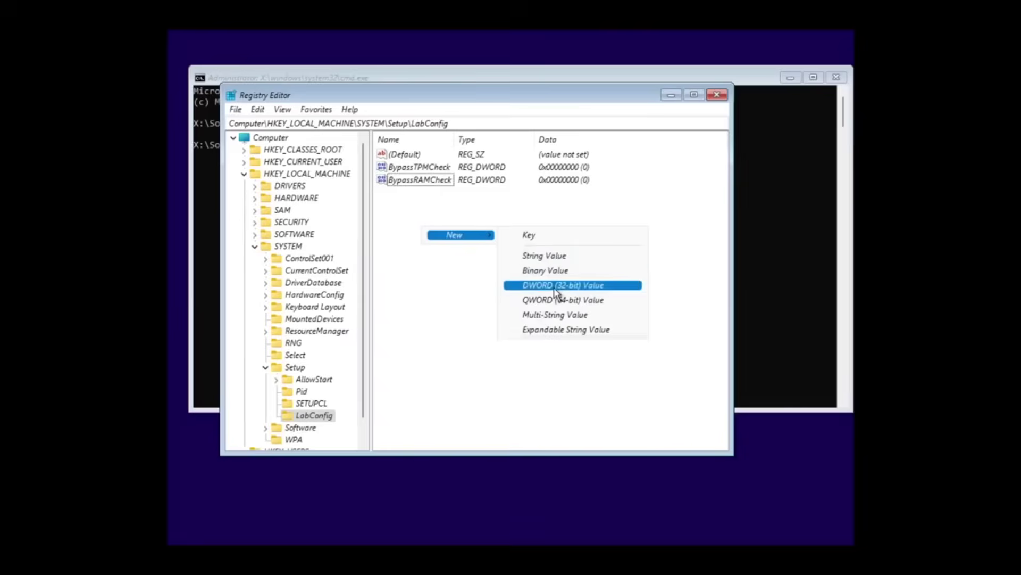
click(595, 285)
text(Bypass)
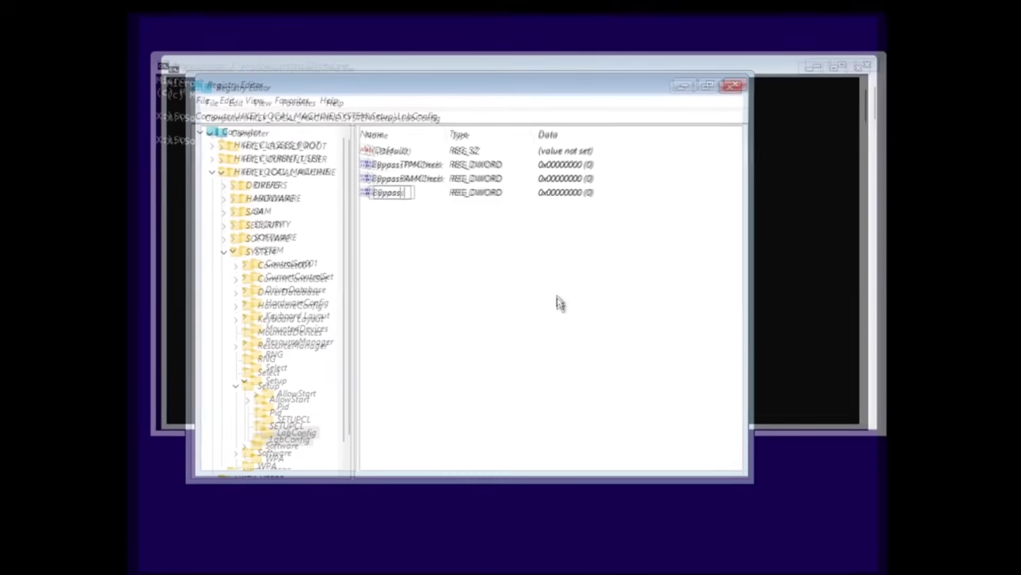
text(SecureBootC)
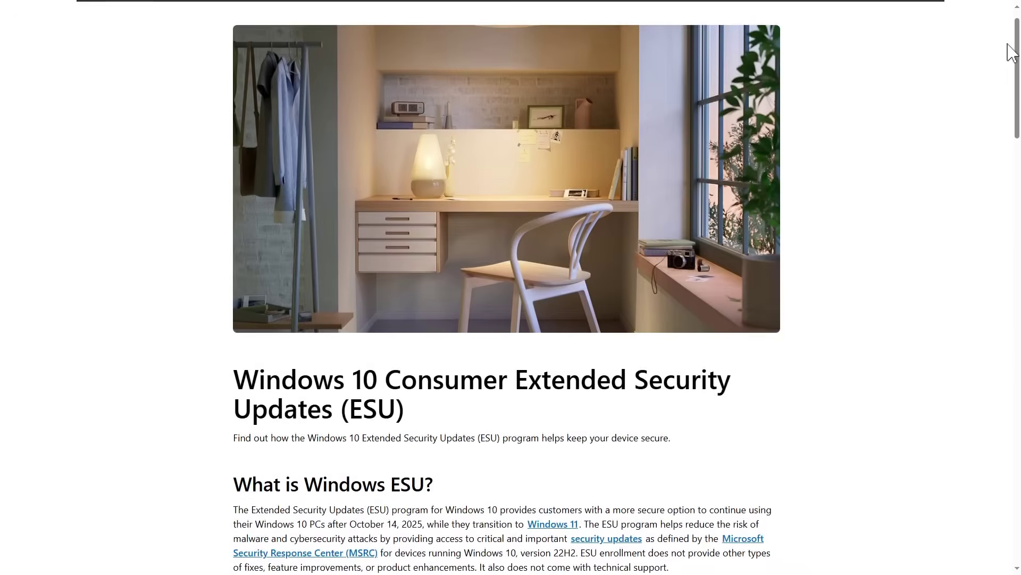
- Scroll down the Windows 10 Consumer ESU support page to the prerequisites list
scroll(1011, 53, down, 2)
scroll(1011, 54, down, 2)
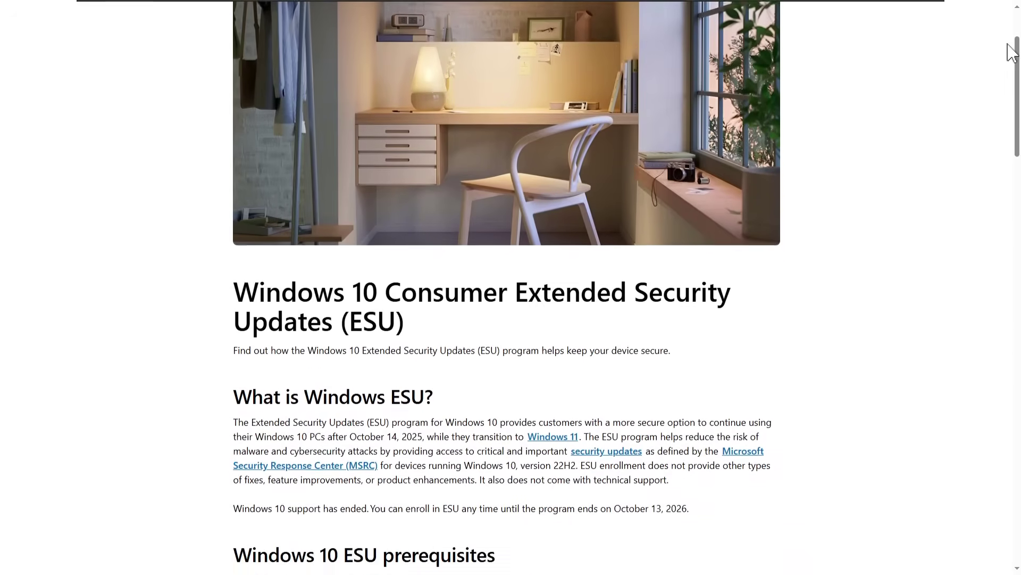
scroll(1012, 53, down, 2)
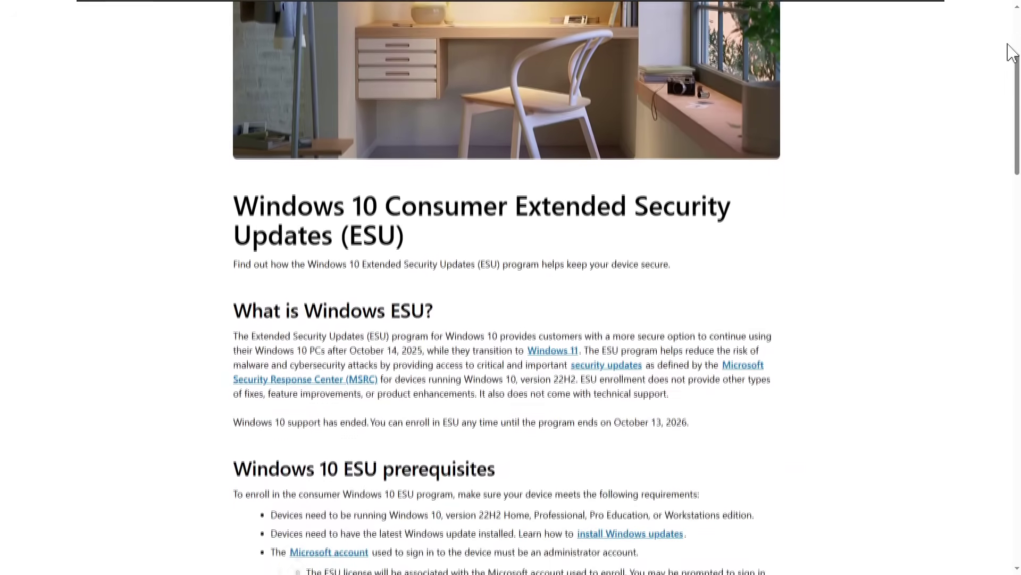
scroll(1012, 54, down, 1)
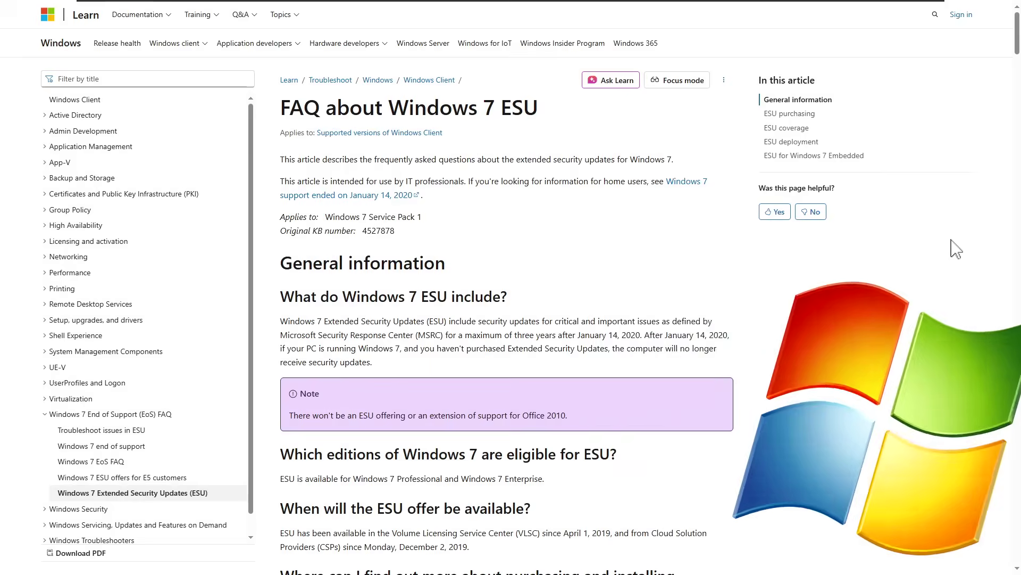
scroll(956, 249, down, 5)
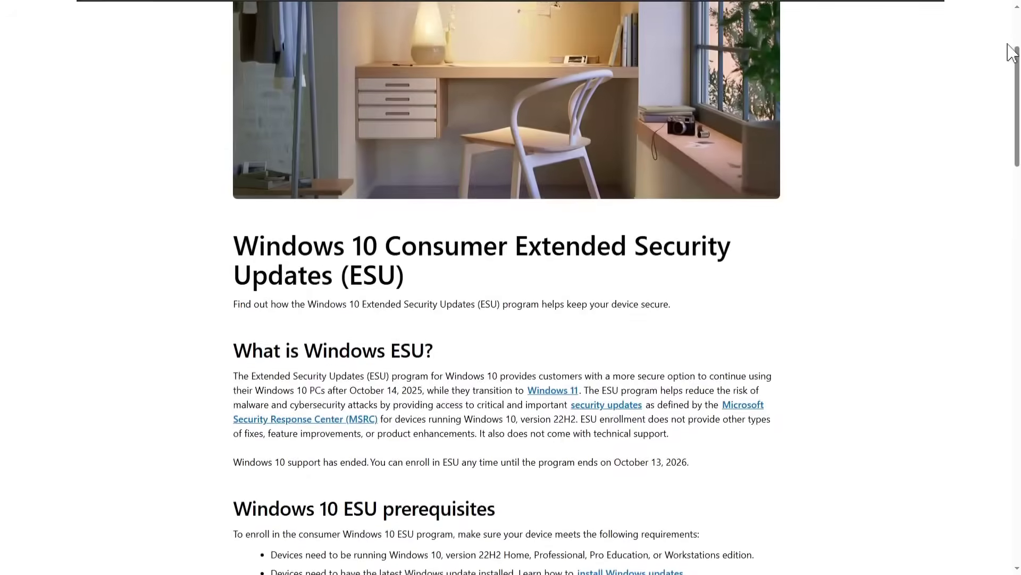
scroll(1012, 53, down, 2)
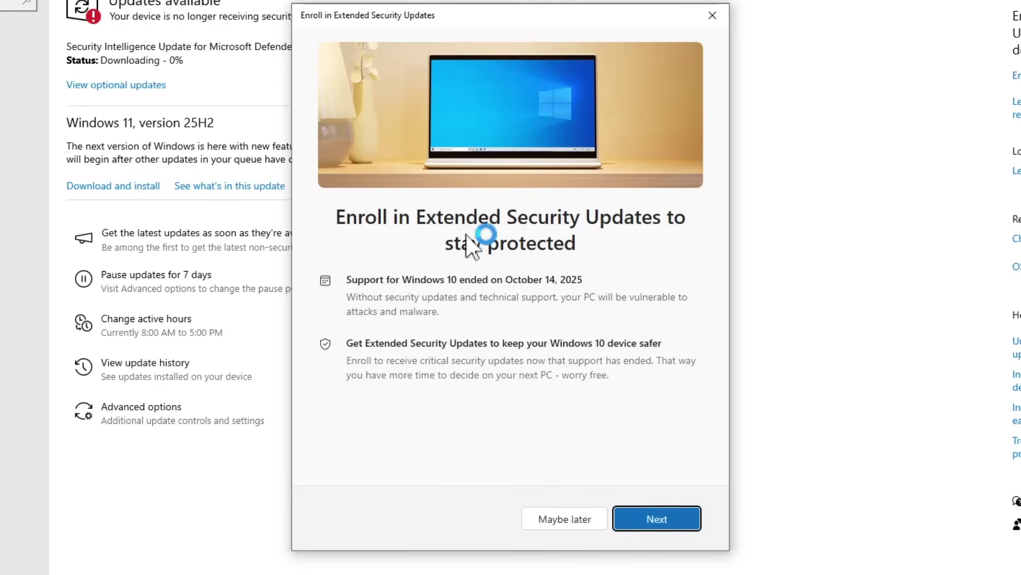
- Advance ESU enrollment to the Microsoft sign-in page, then proceed with backing up the PC
click(623, 525)
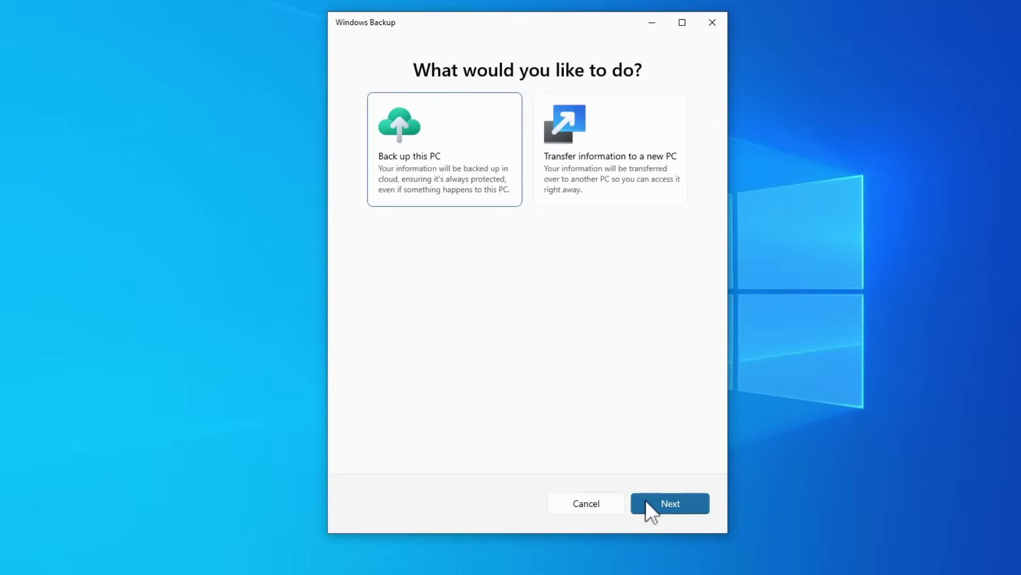
click(646, 503)
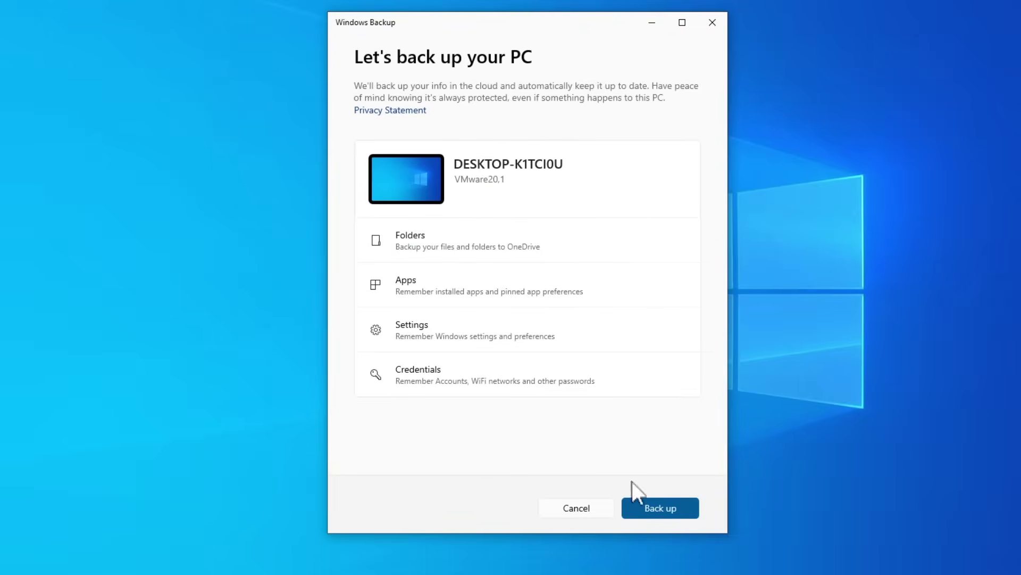
- Start the cloud backup, turn off automatic sign-in to Microsoft apps, and continue to the backup summary
click(649, 506)
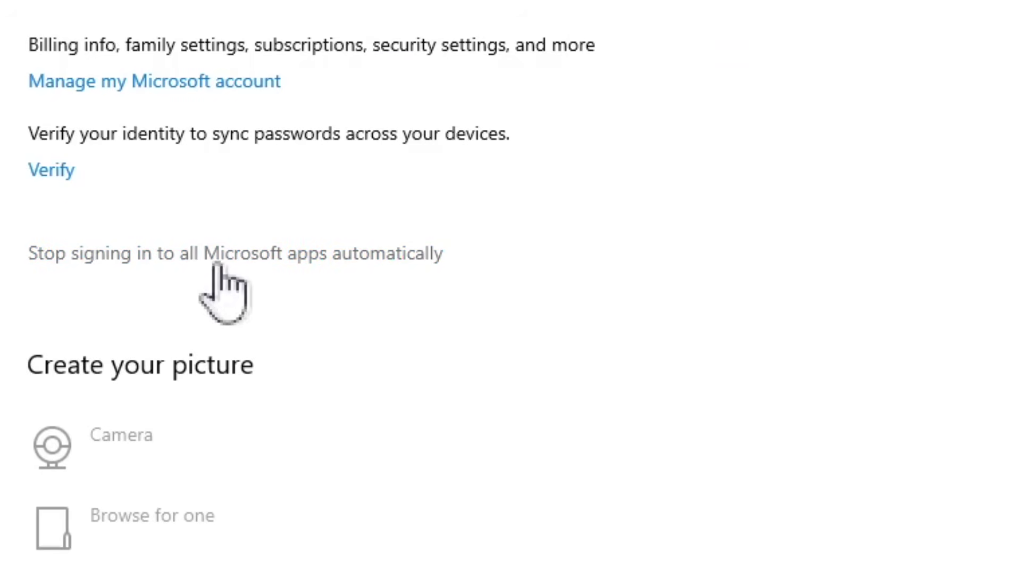
click(223, 264)
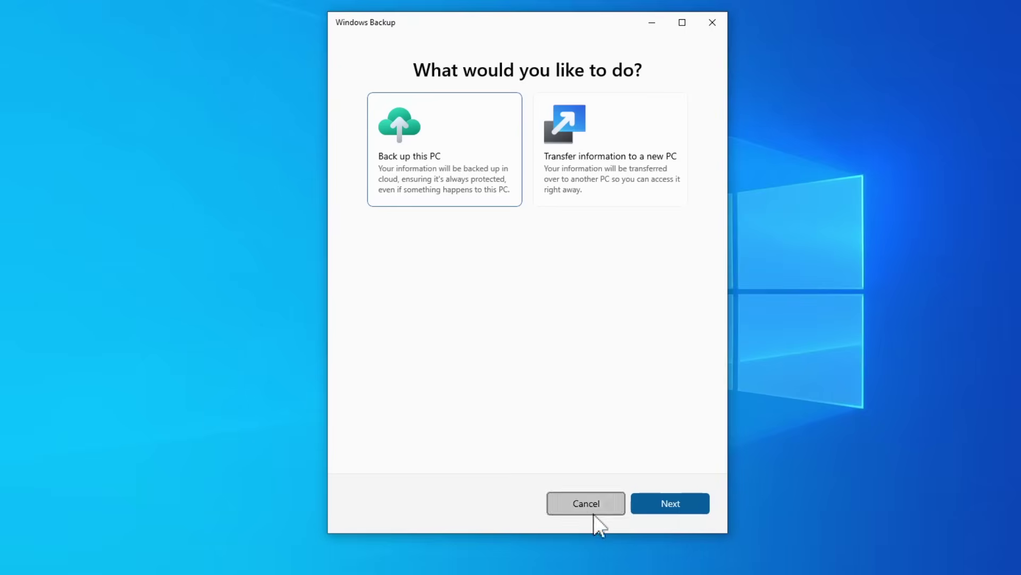
click(648, 504)
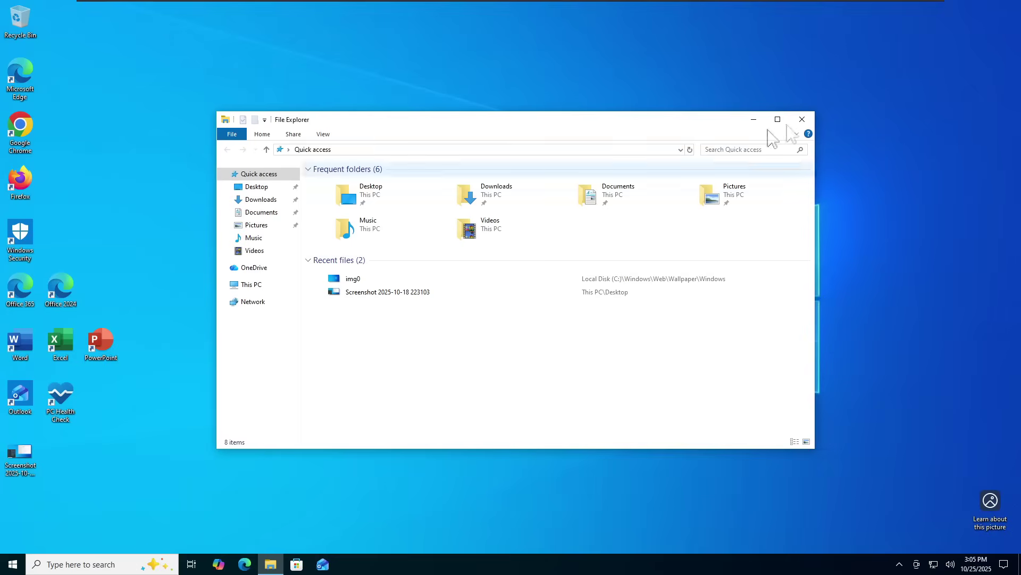
- Close File Explorer, launch Windows Backup from Start, centre its window and start backing up this PC
click(802, 119)
click(13, 564)
scroll(84, 392, down, 10)
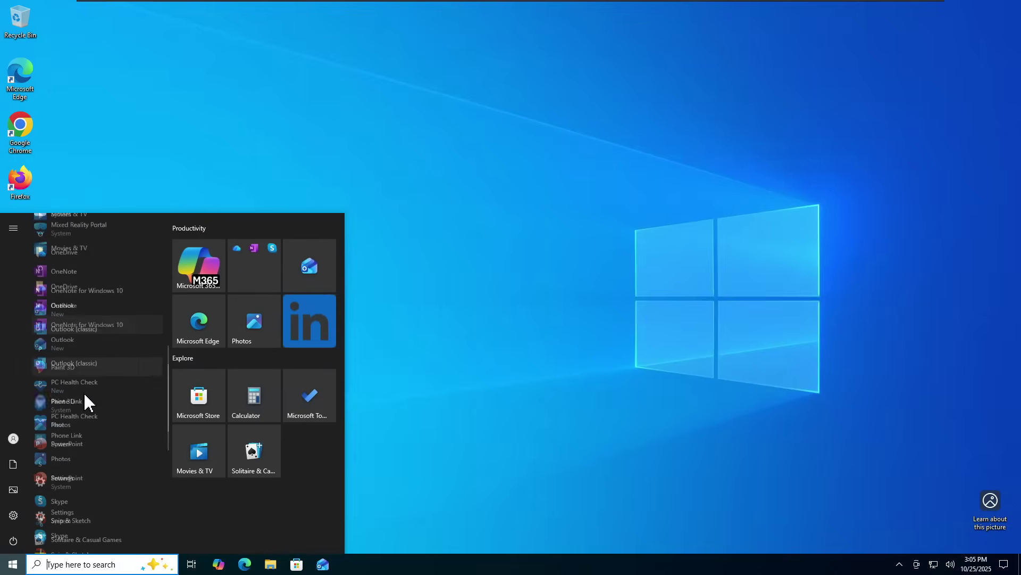
click(81, 389)
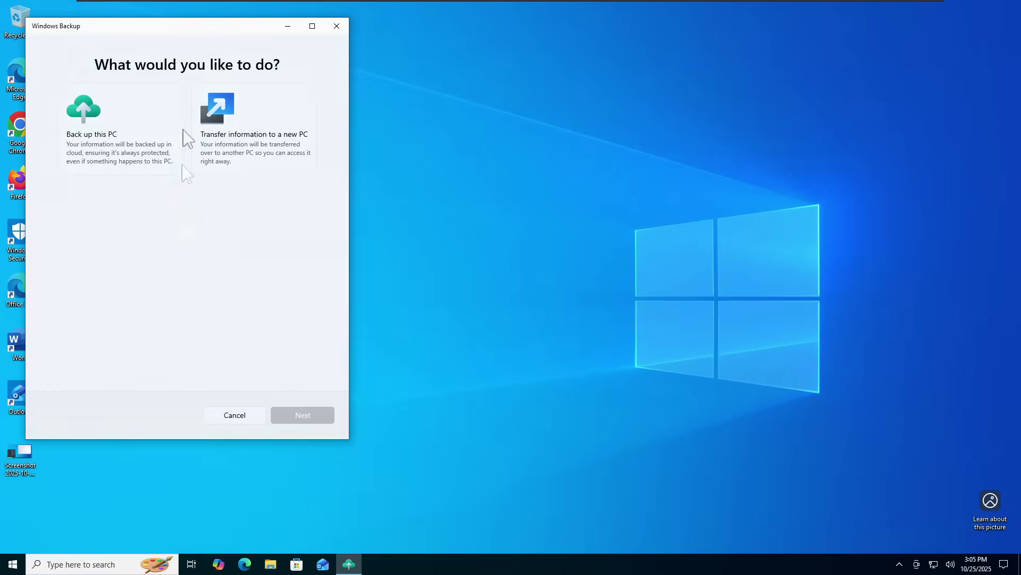
drag(193, 23, 445, 62)
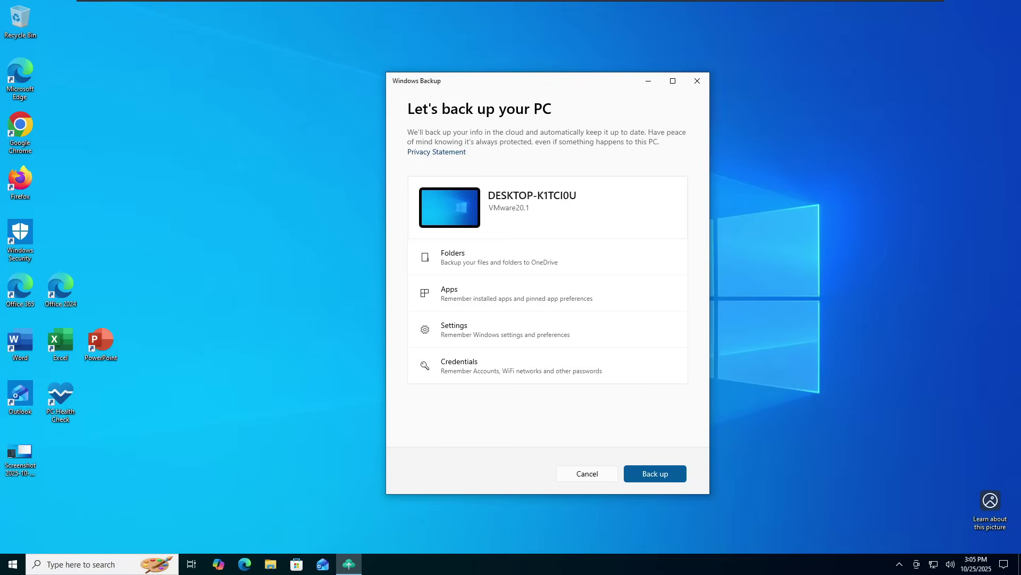
click(650, 479)
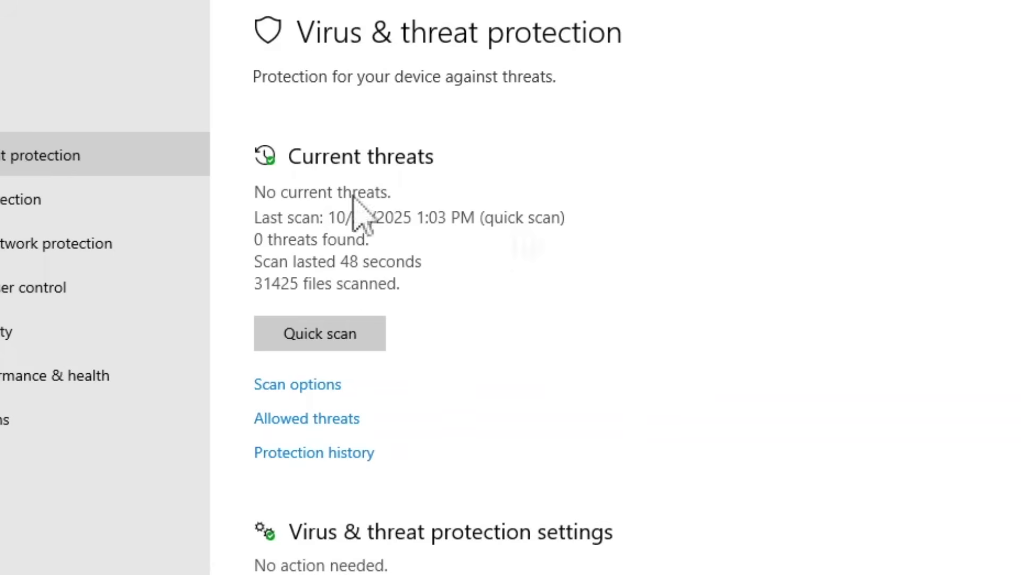
- Run a quick scan, dismiss the OneDrive suggestion and turn on potentially unwanted app blocking
click(320, 332)
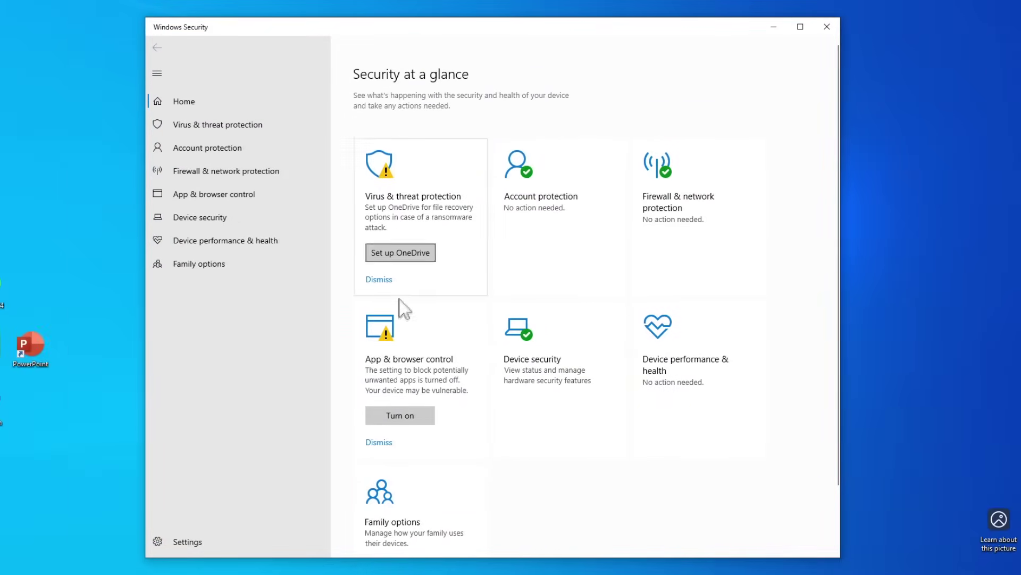
click(385, 279)
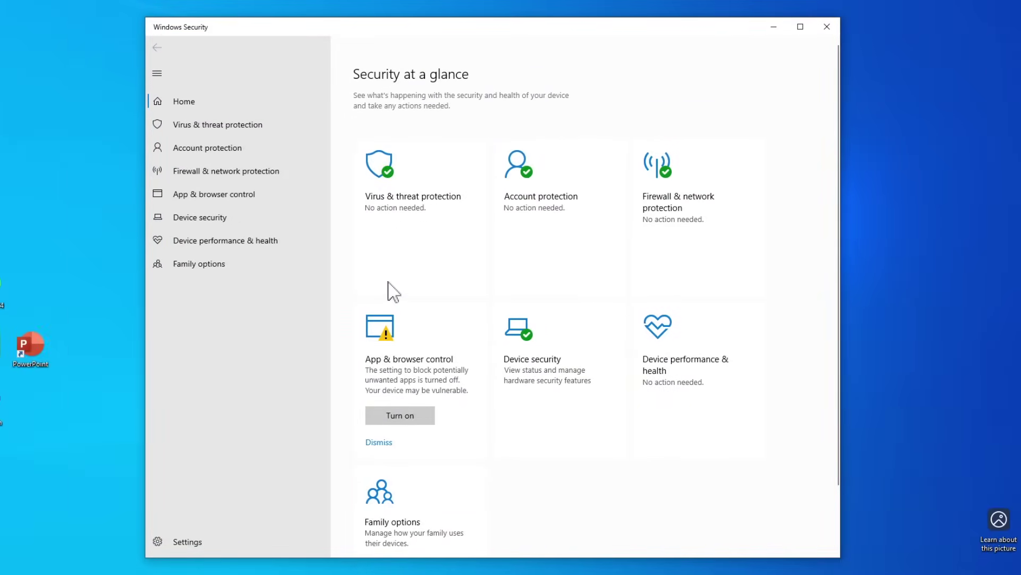
click(400, 416)
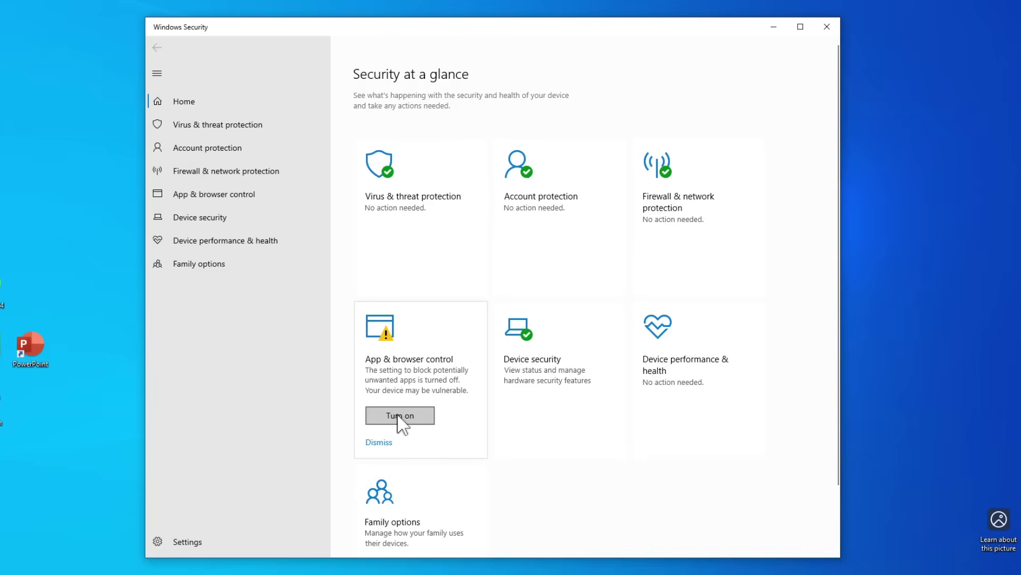
click(426, 354)
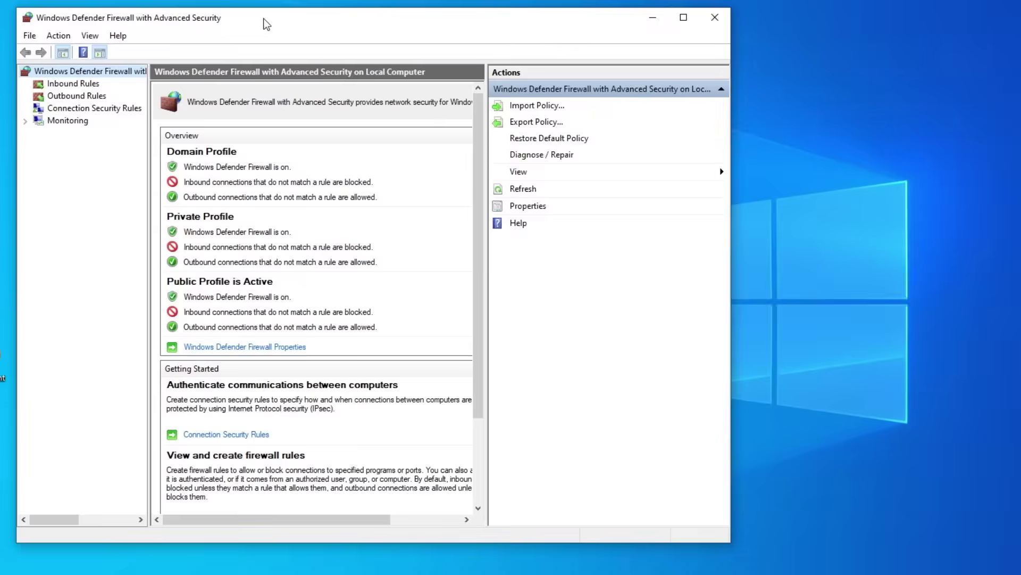
drag(263, 23, 321, 26)
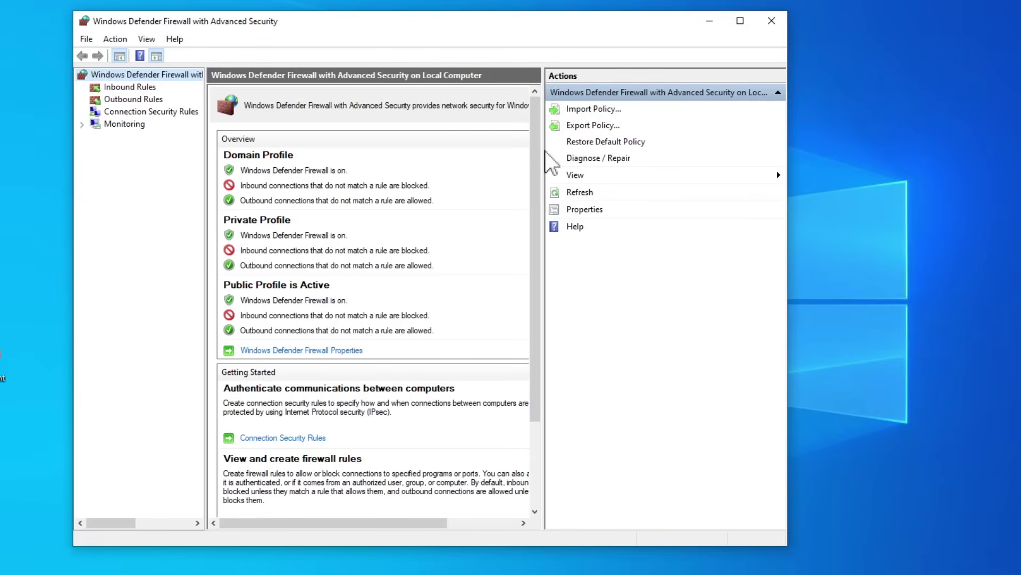
- Widen the firewall overview pane and show the local firewall policy's options
drag(545, 159, 624, 159)
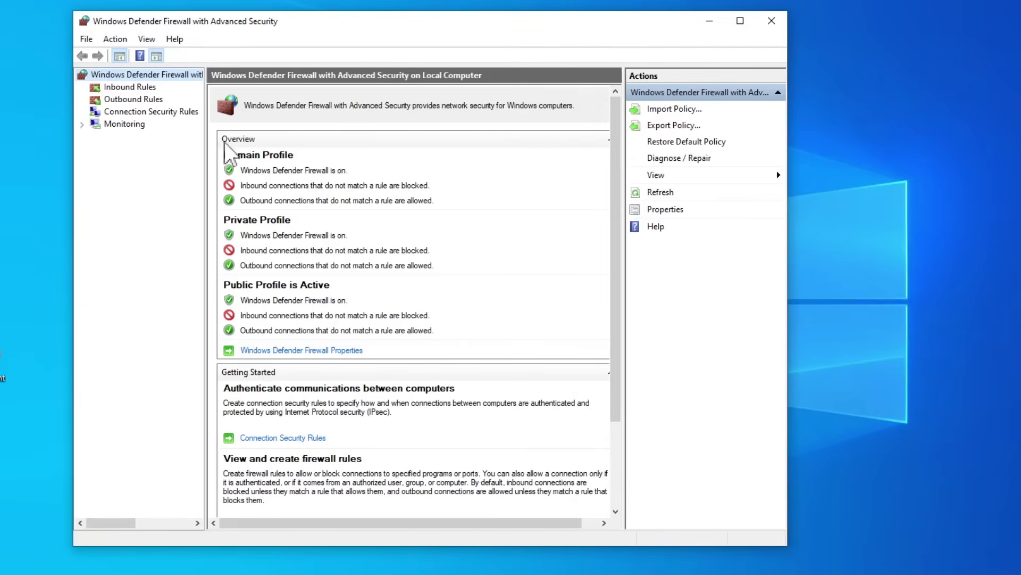
right_click(93, 76)
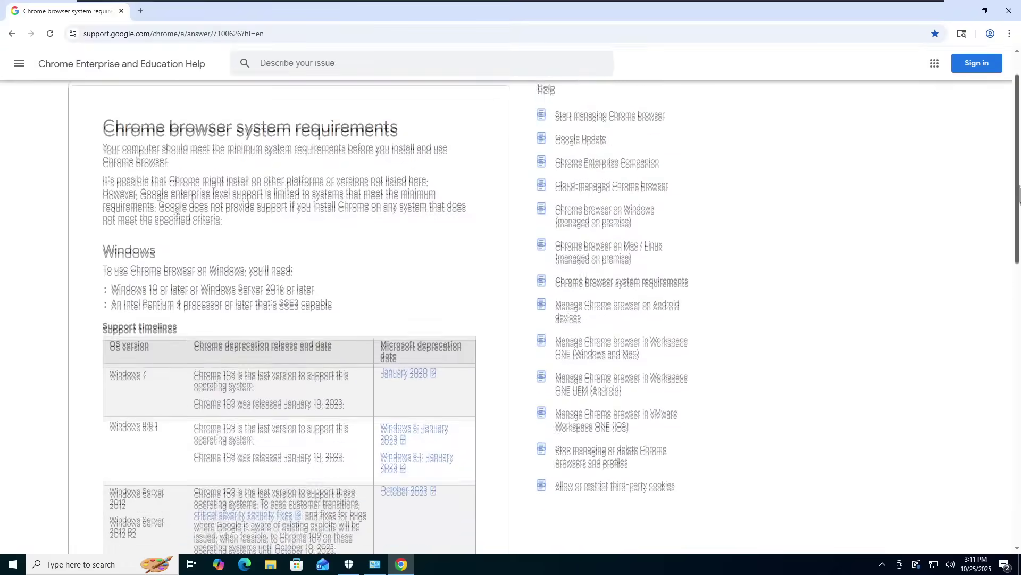
- Scroll Chrome's system requirements page down to the Support timelines table
scroll(969, 292, down, 5)
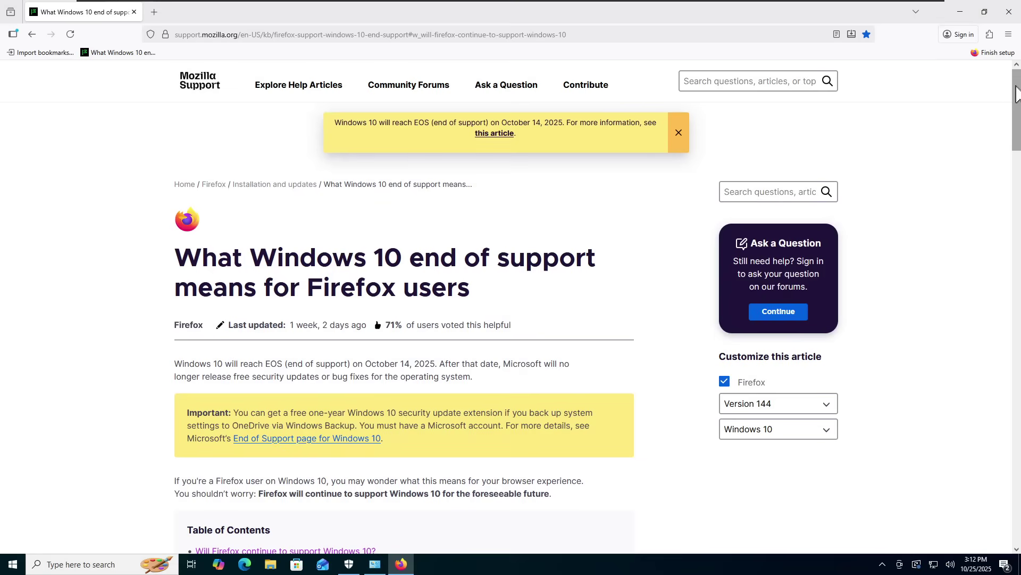
drag(1017, 95, 1018, 210)
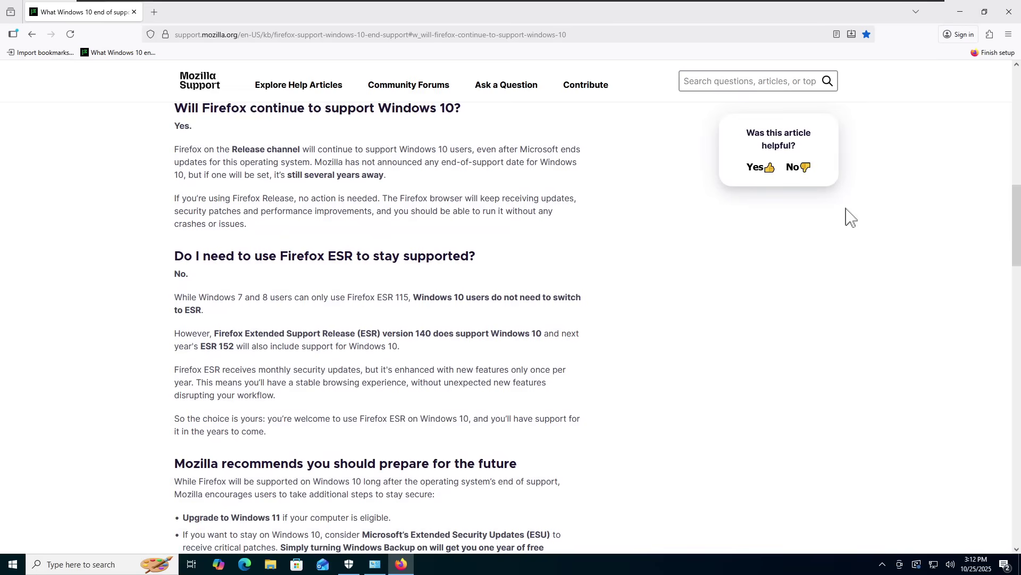